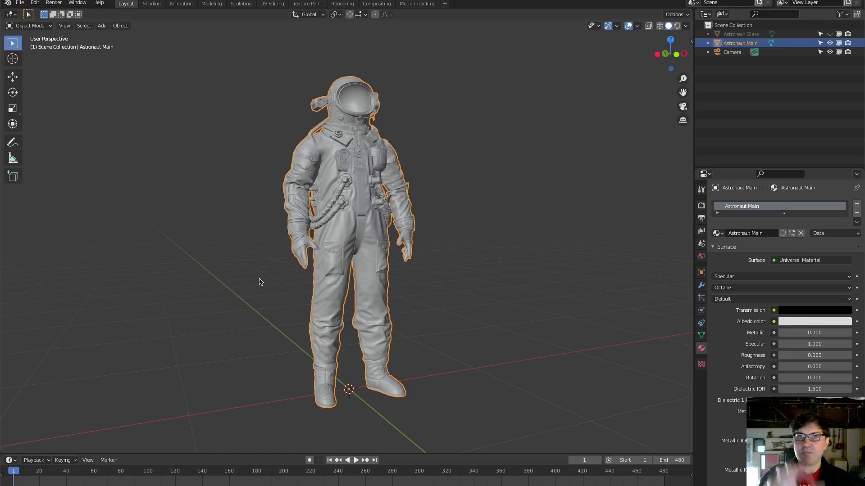
Step: Toggle the visibility of the Astronaut Glass object to check the helmet with and without its visor glass
click(260, 282)
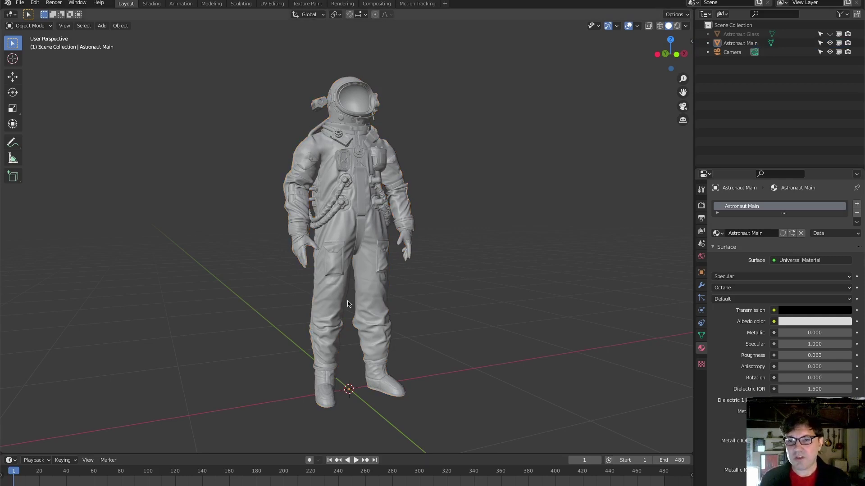
middle_drag(294, 297, 329, 293)
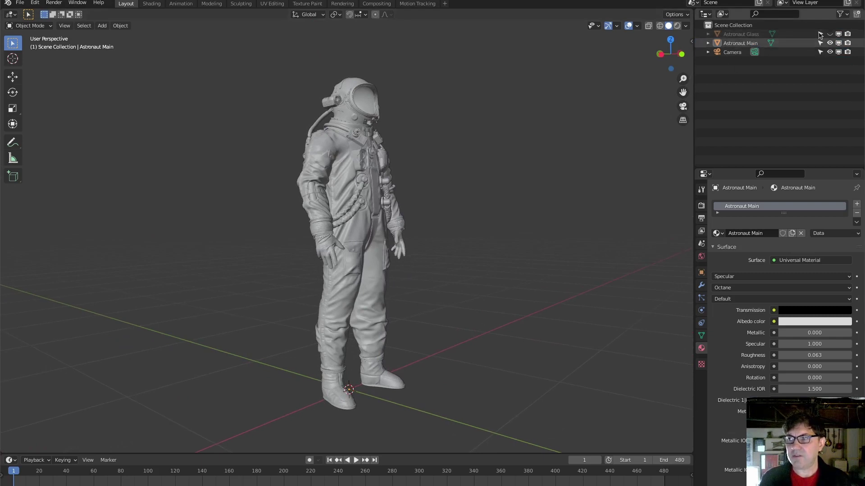
click(775, 35)
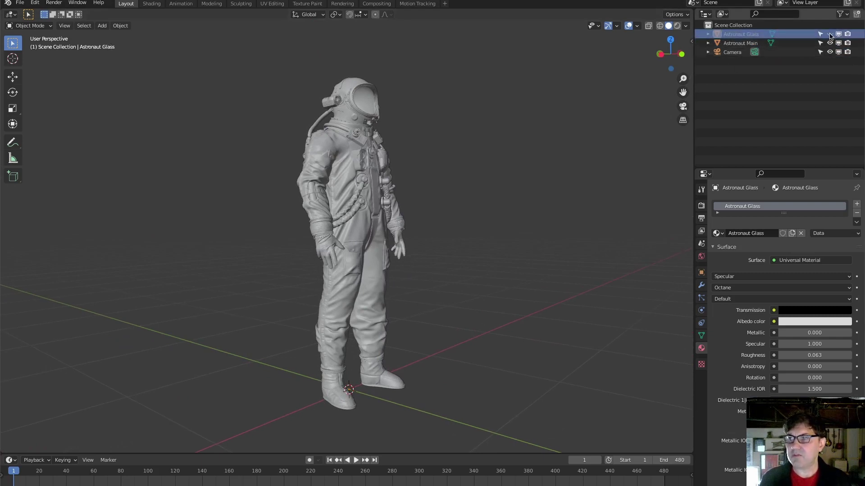
click(830, 34)
click(830, 35)
click(830, 34)
click(830, 34)
middle_drag(444, 179, 429, 197)
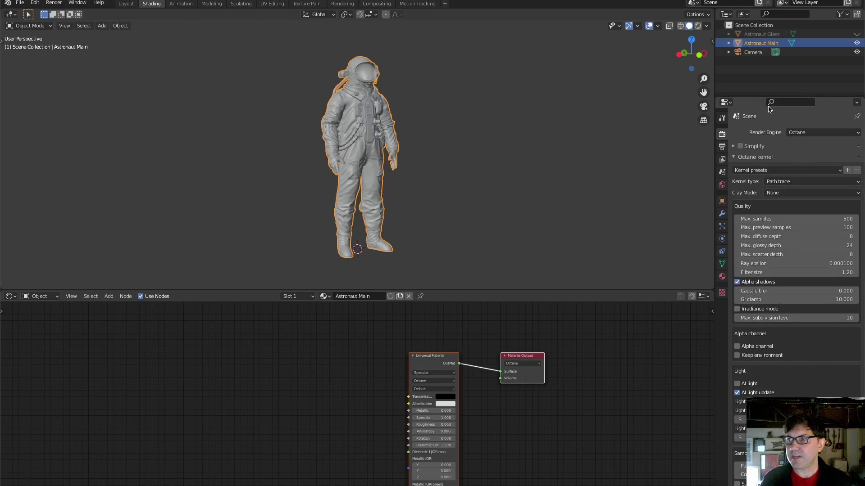
Step: Switch the 3D viewport to rendered shading and frame the astronaut's upper body
click(698, 27)
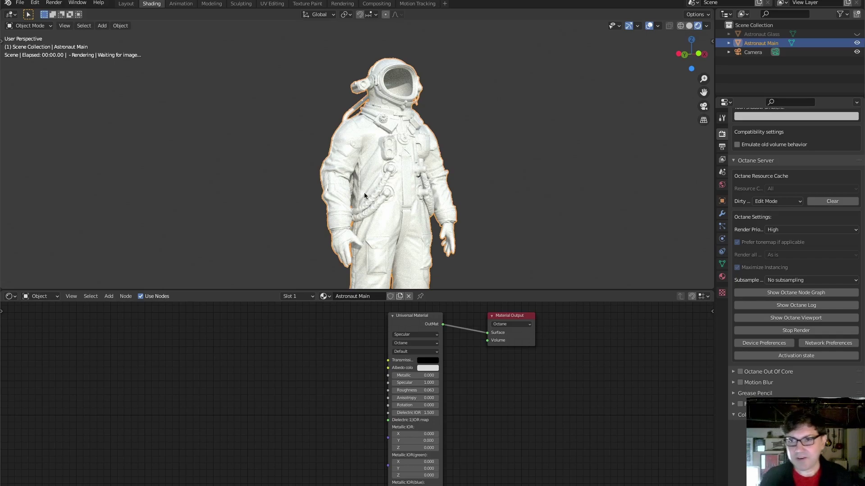
middle_drag(364, 193, 420, 181)
scroll(374, 176, up, 5)
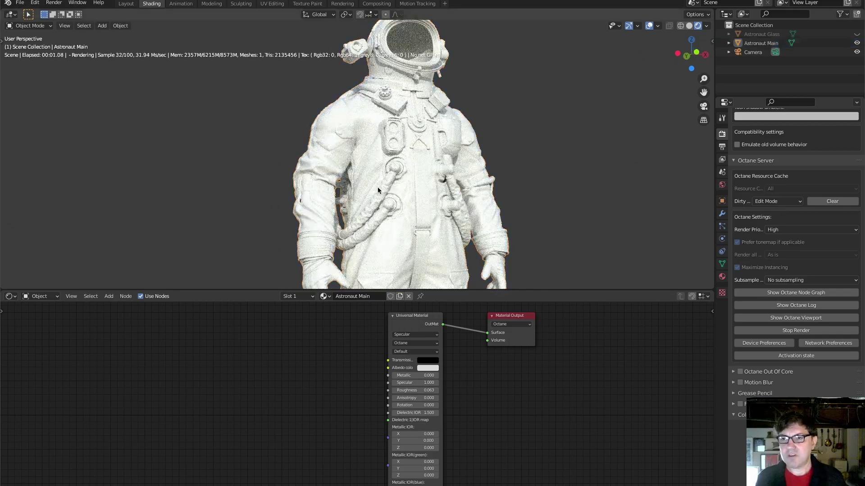
key(KP_7)
middle_drag(386, 208, 428, 151)
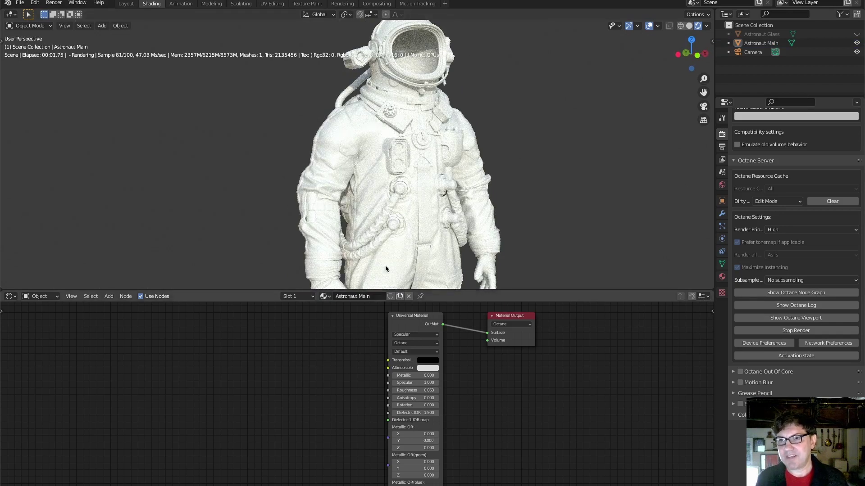
Step: Change the albedo color of the Astronaut Main Universal Material to a pinkish red
click(428, 368)
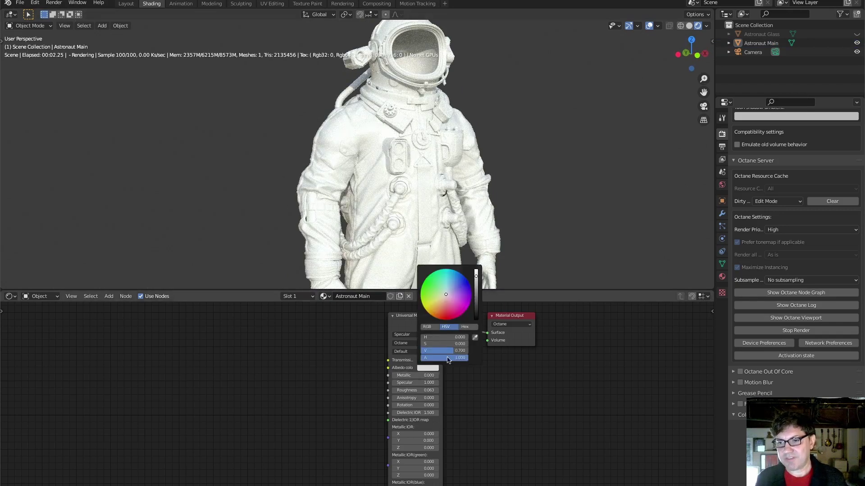
click(447, 310)
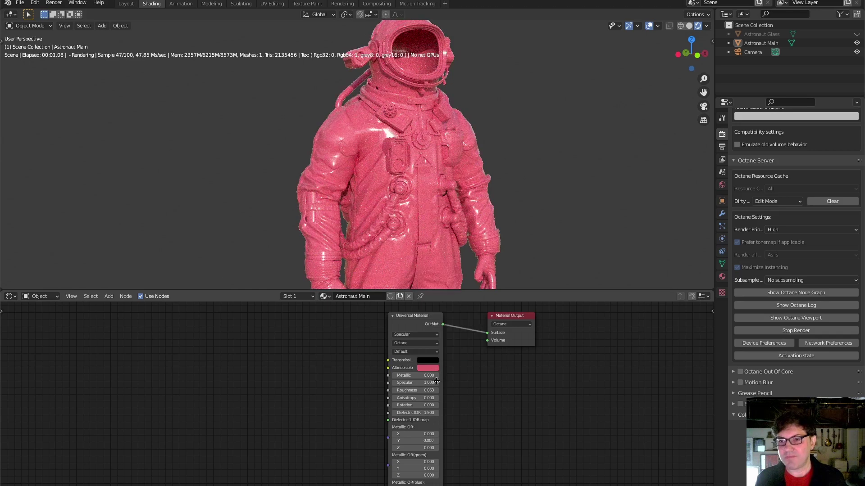
middle_drag(392, 220, 366, 194)
scroll(399, 223, down, 2)
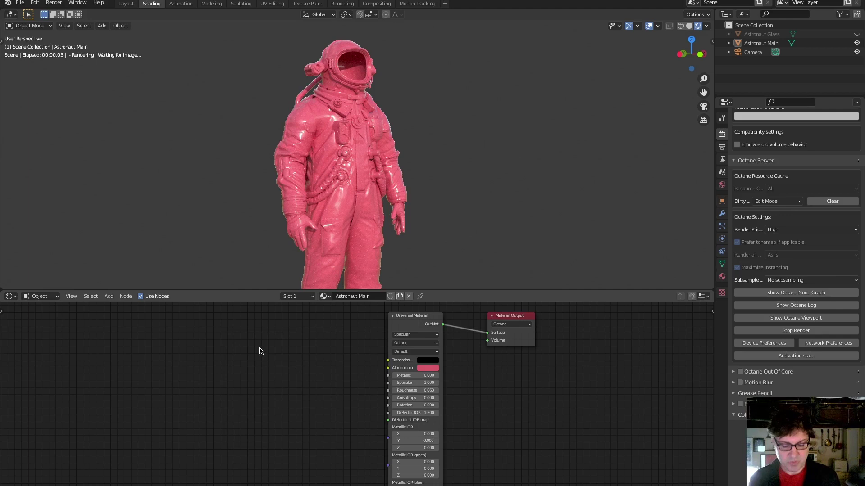
Step: Add an Octane Image Tile Tex node beside the Universal Material node in the Astronaut Main material
key(shift+a)
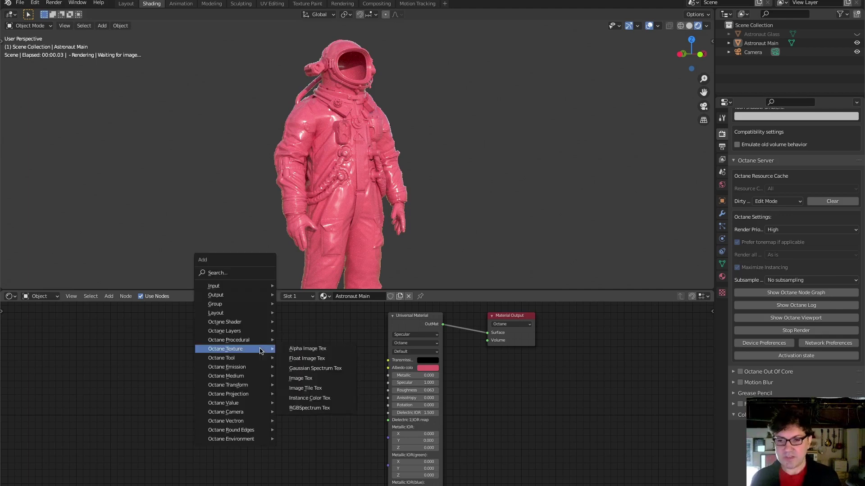
click(335, 390)
click(217, 331)
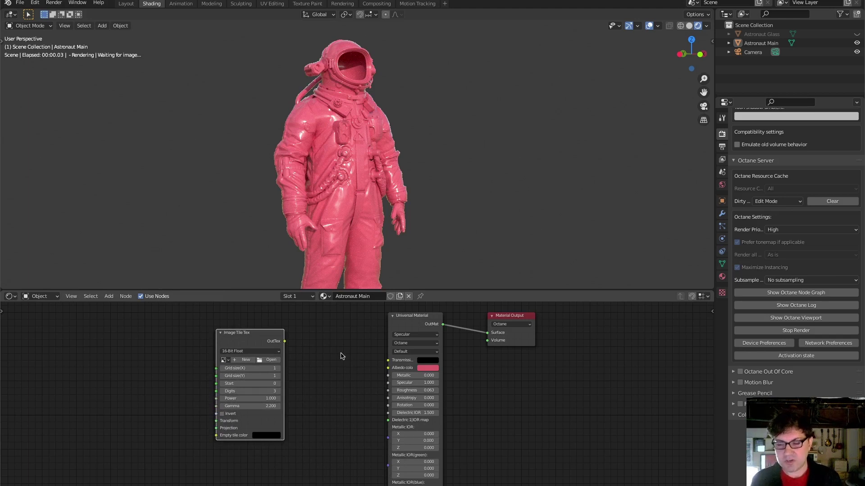
Step: Load ASTRONAUT_U_V1_BaseColor_1001.exr from Textures/BaseColor into the Image Tile Tex node and allow OctaneServer access to the Desktop folder
click(272, 361)
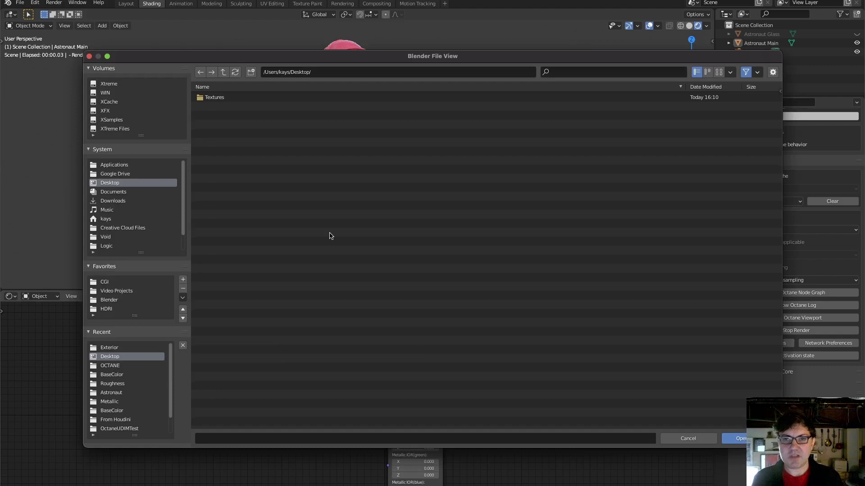
double_click(201, 100)
double_click(216, 98)
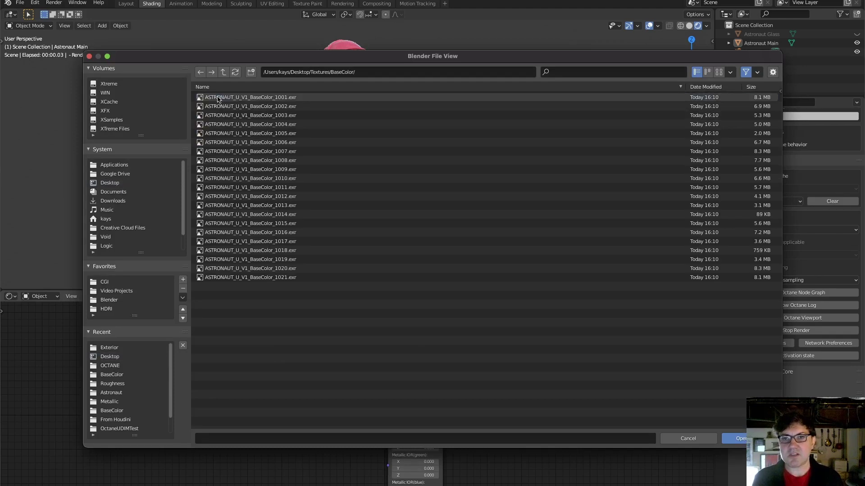
click(252, 97)
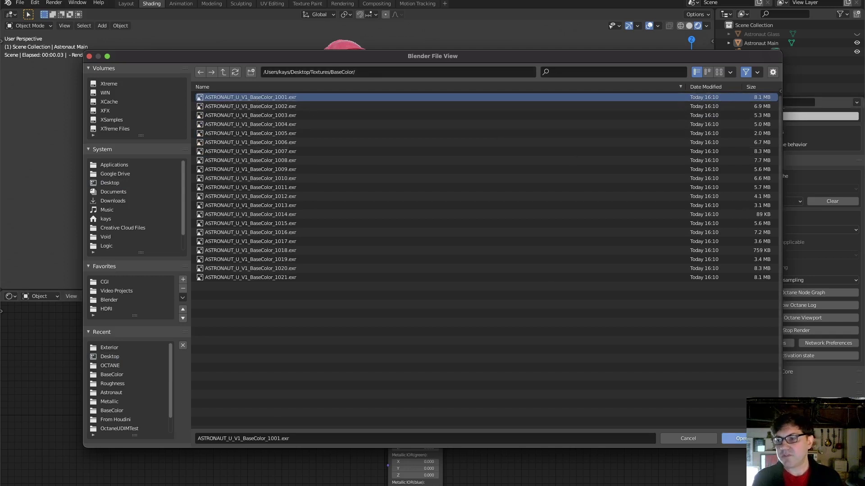
double_click(252, 98)
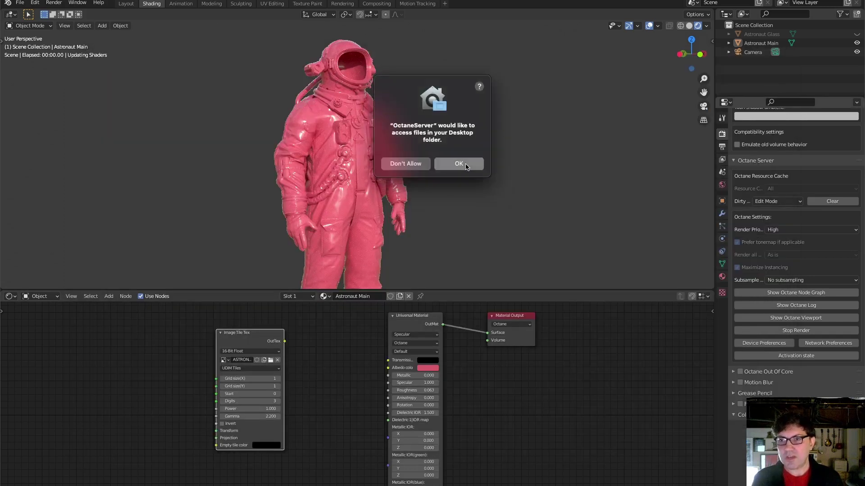
click(466, 166)
Step: Connect the Image Tile Tex node's OutTex output to the Universal Material's Albedo color input
scroll(319, 386, up, 3)
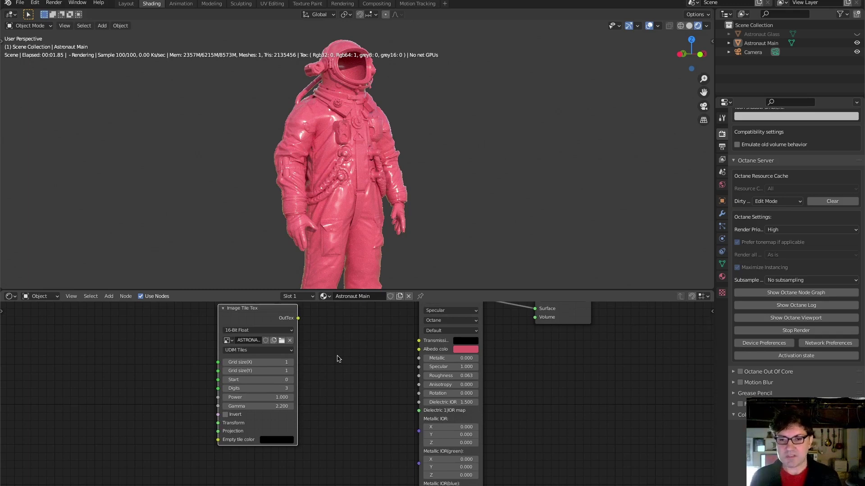
scroll(239, 356, up, 1)
scroll(239, 357, up, 1)
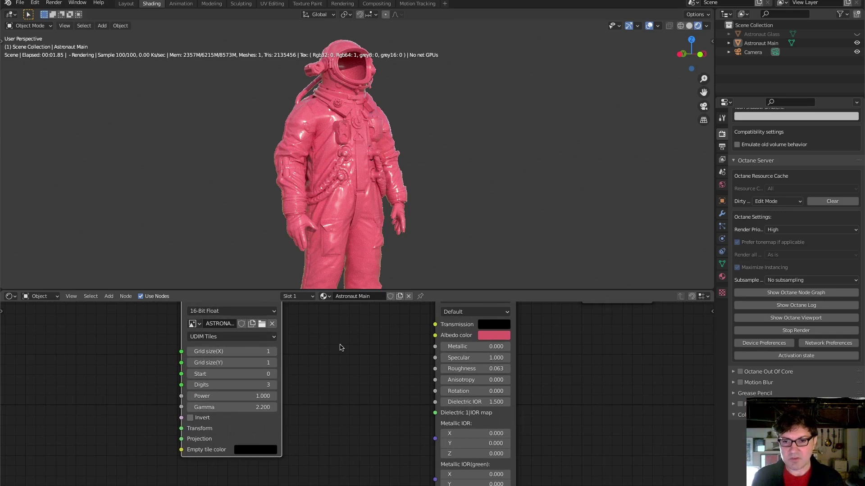
scroll(356, 359, down, 1)
middle_drag(353, 360, 350, 376)
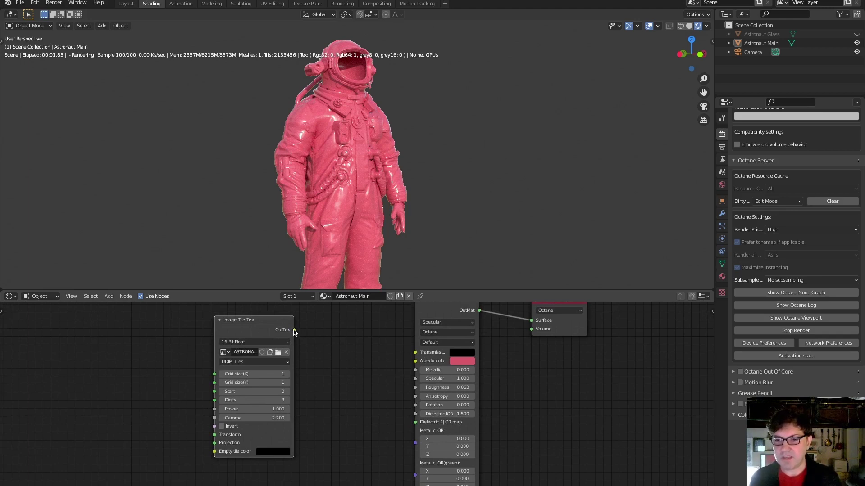
drag(294, 330, 416, 362)
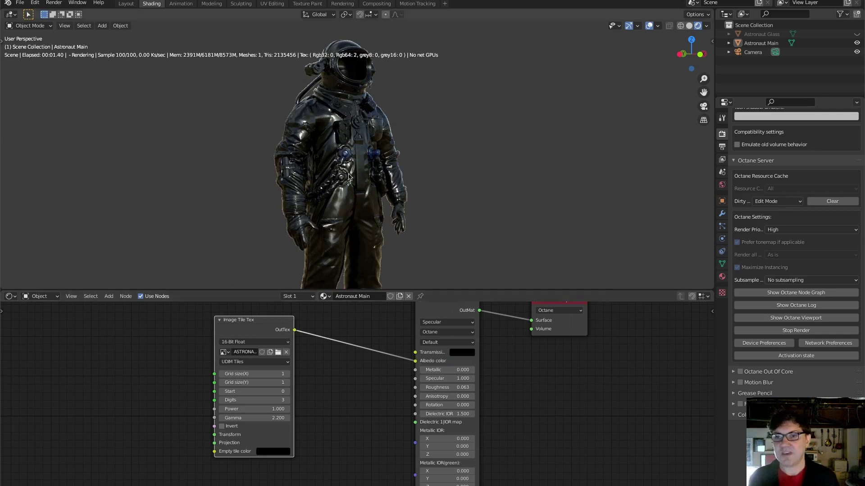
Step: Examine how the base color texture maps onto the suit's chest and hose connectors
scroll(354, 172, up, 5)
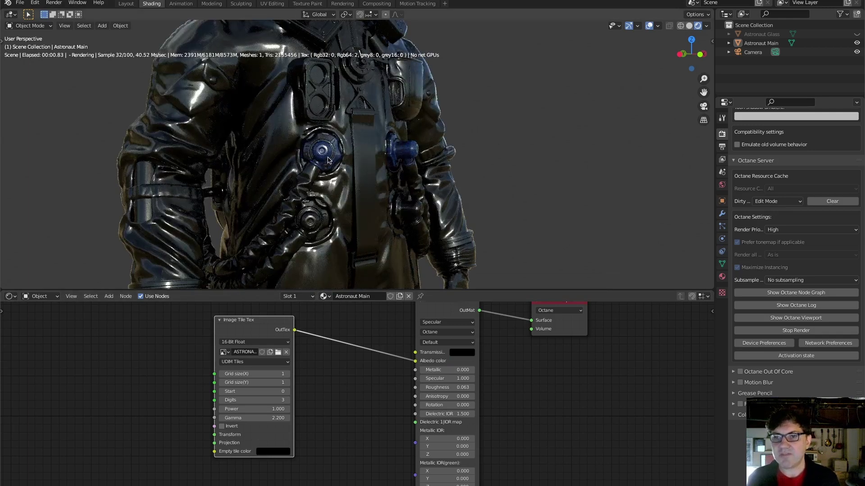
middle_drag(325, 167, 318, 168)
scroll(318, 168, down, 2)
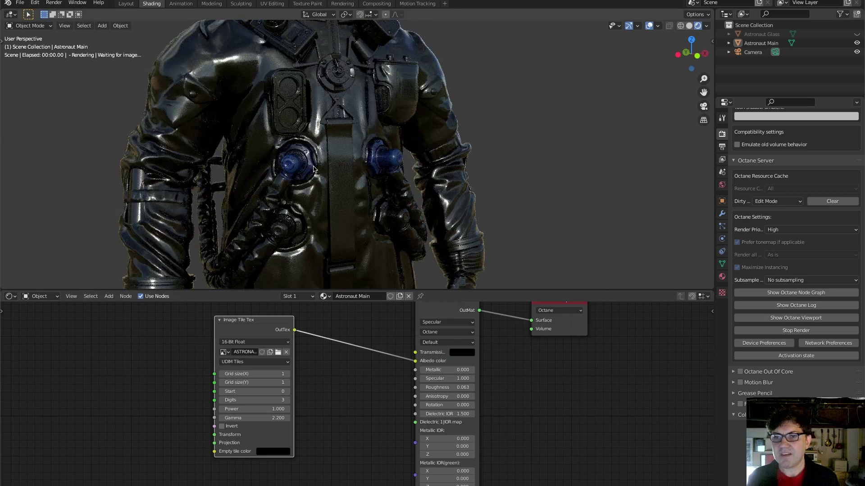
scroll(343, 118, down, 2)
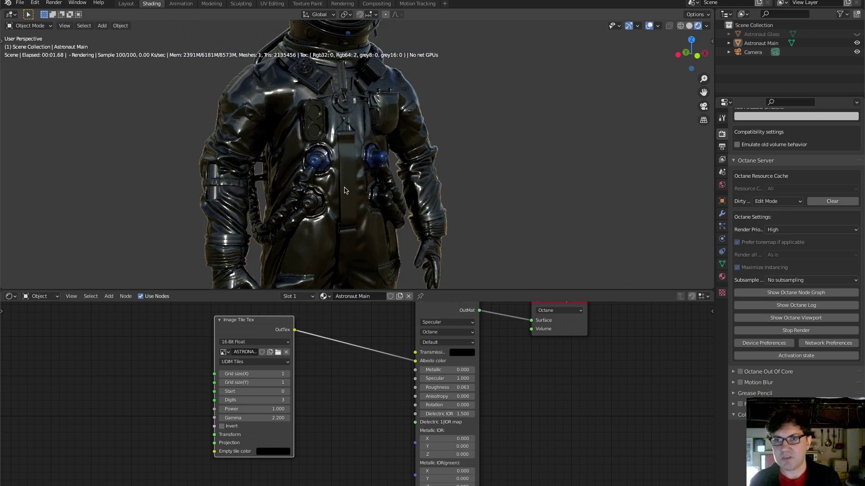
scroll(346, 208, down, 3)
middle_drag(346, 208, 371, 212)
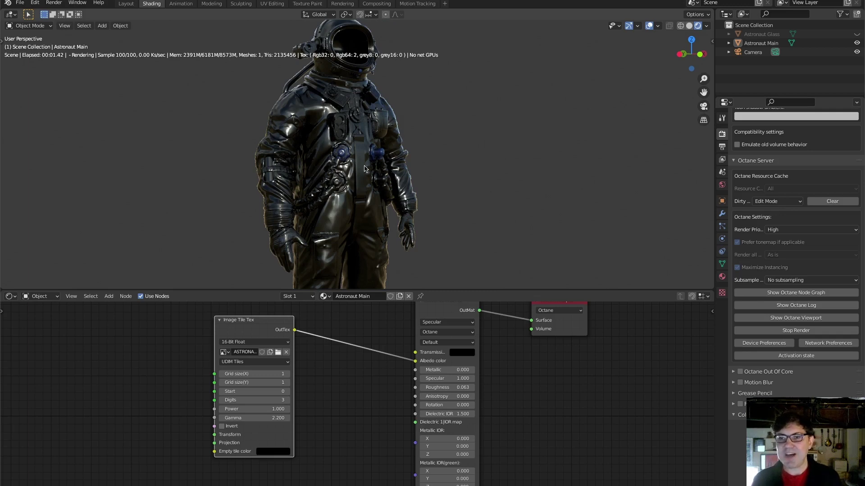
Step: Rename the image in the Image Tile Tex node to ASTRONAUT_U_V1_BaseColor_1%i.exr
middle_drag(340, 393, 346, 390)
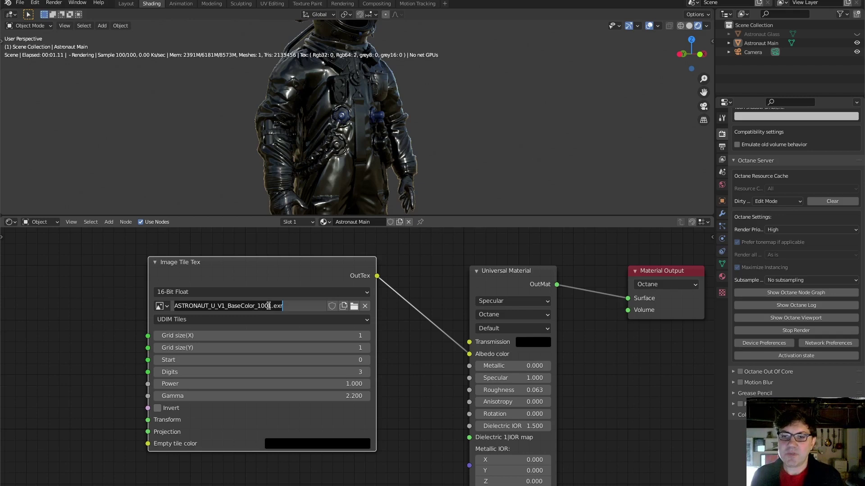
click(268, 306)
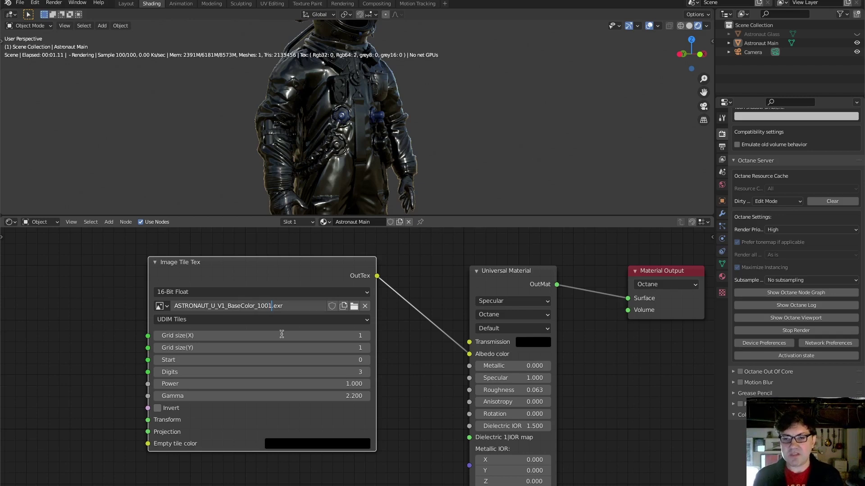
key(Delete)
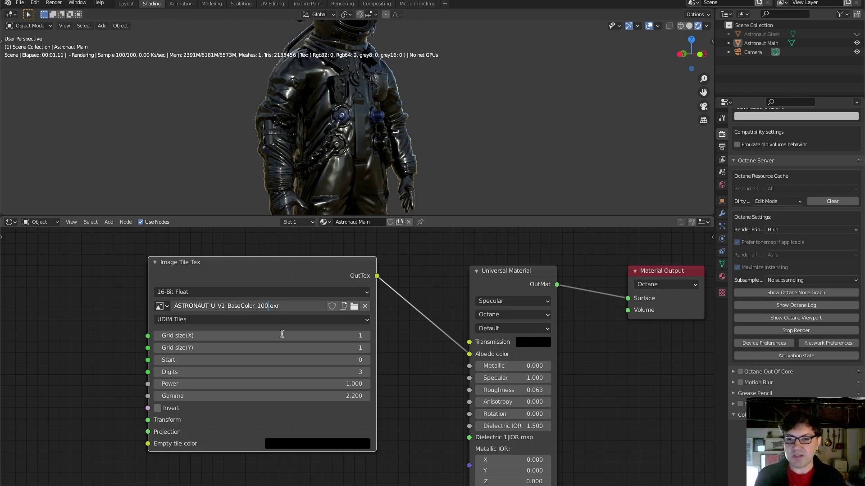
key(BackSpace)
key(BackSpace)
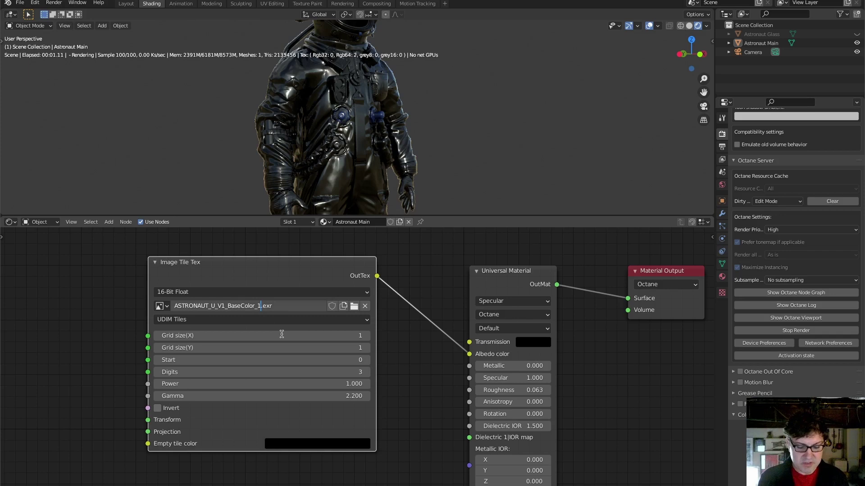
text(%)
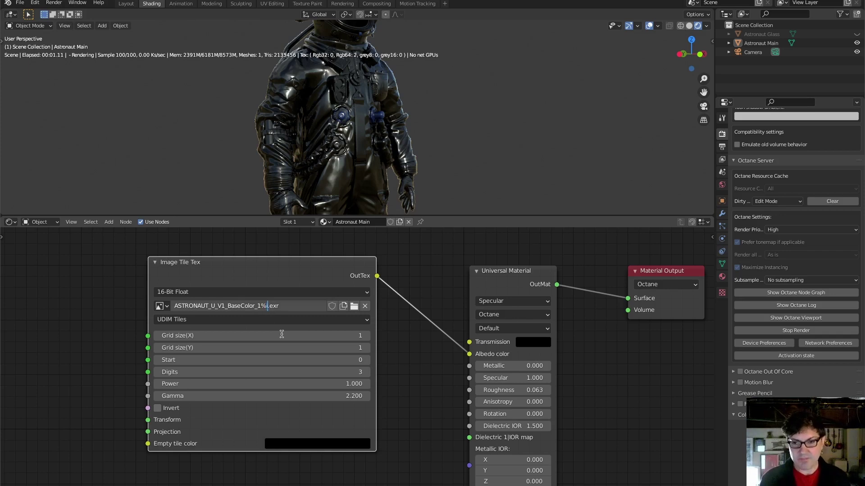
text(i)
key(Return)
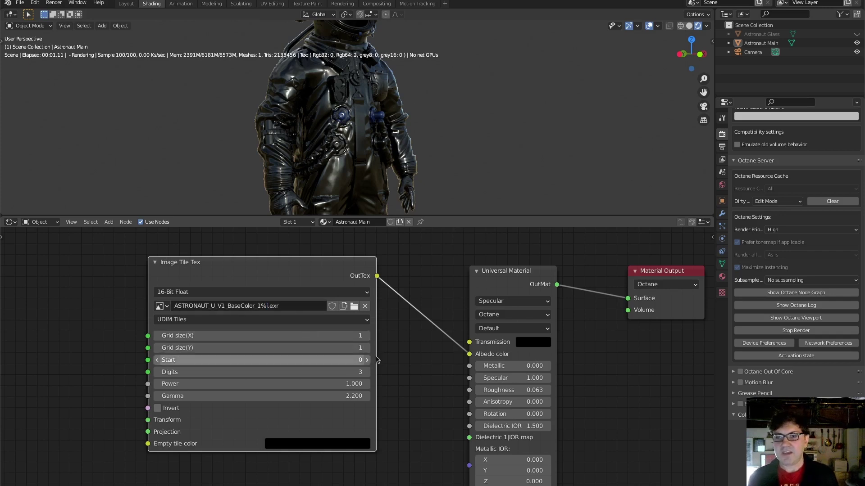
Step: Enlarge the 3D viewport area and set the Image Tile Tex node's Grid size(X) to 10
middle_drag(342, 143, 356, 127)
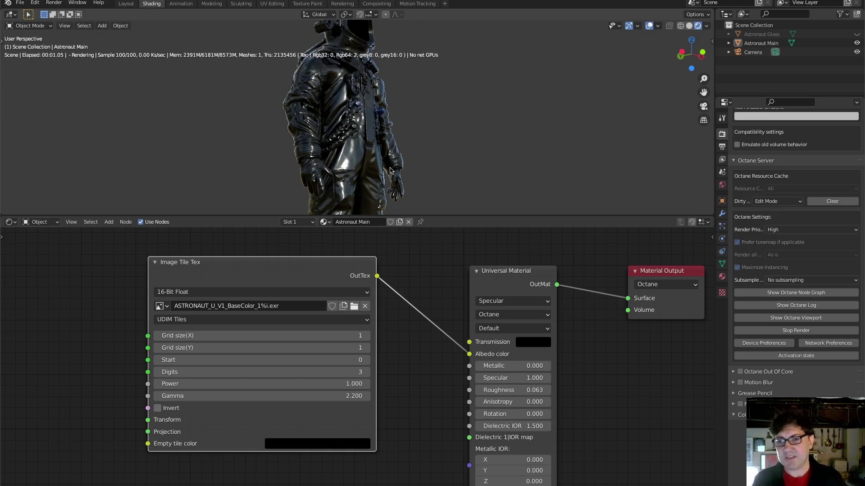
drag(420, 216, 419, 263)
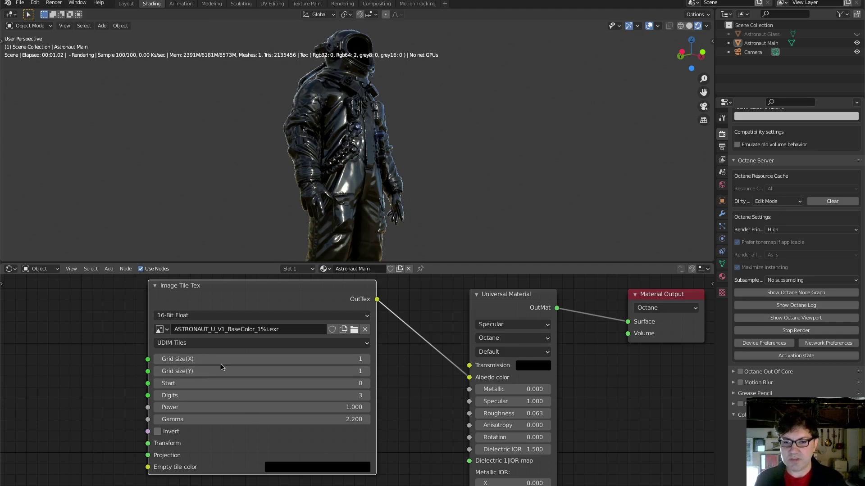
drag(221, 367, 353, 361)
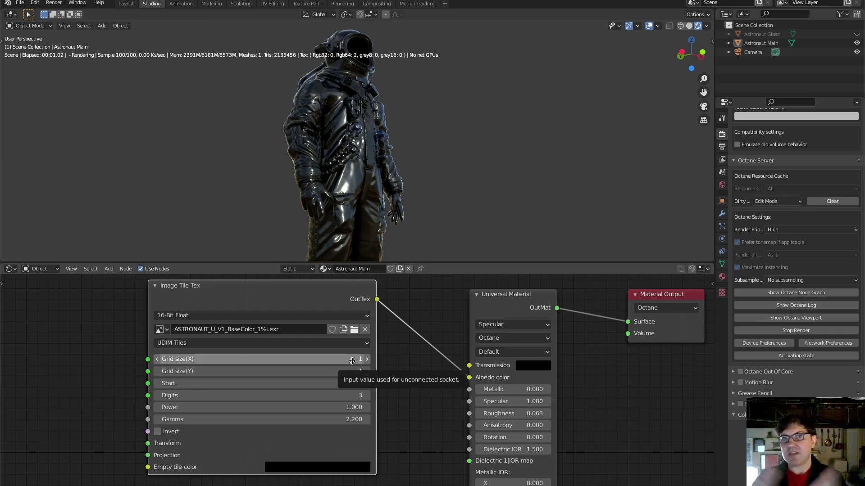
click(352, 359)
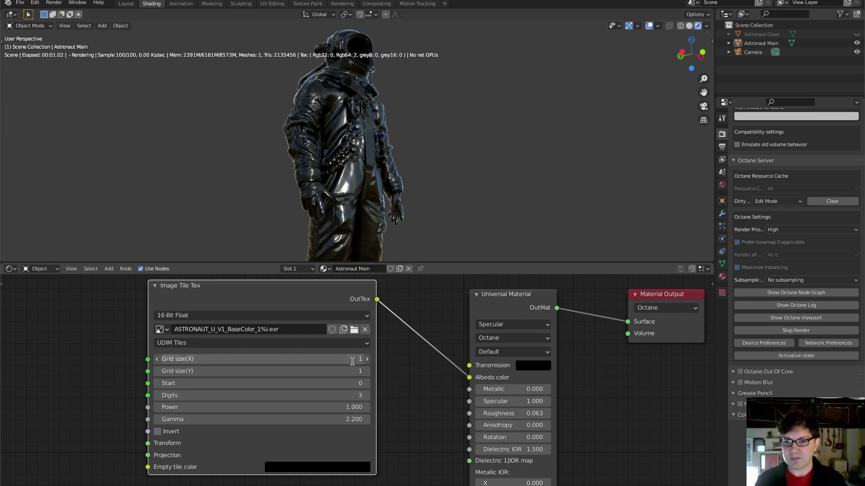
text(10)
key(Return)
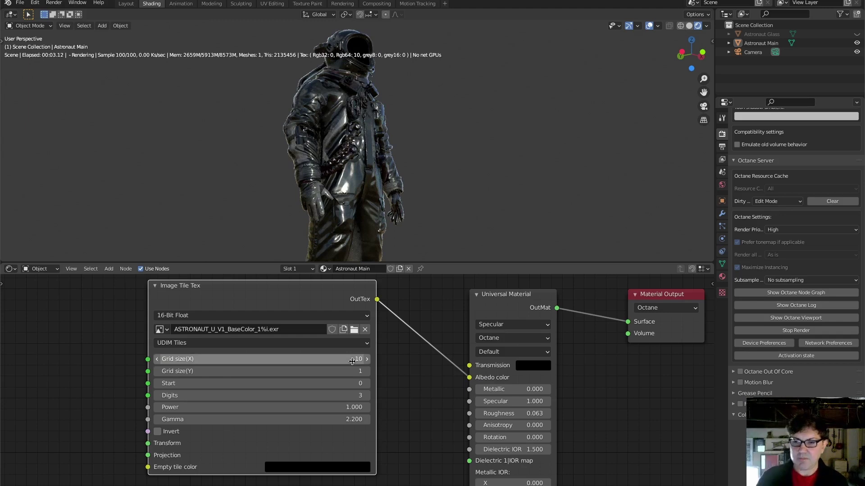
Step: Set the base color Image Tile Tex node's Grid size(Y) to 10 and its Start value to 1
click(350, 368)
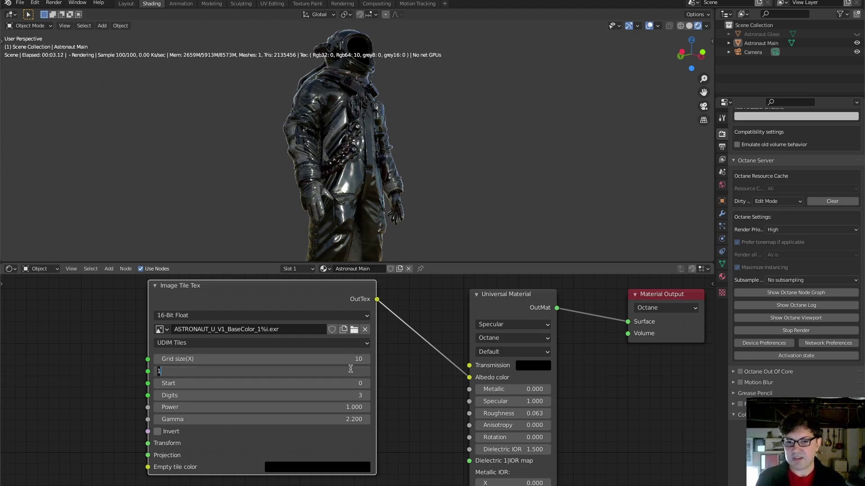
text(10)
key(Return)
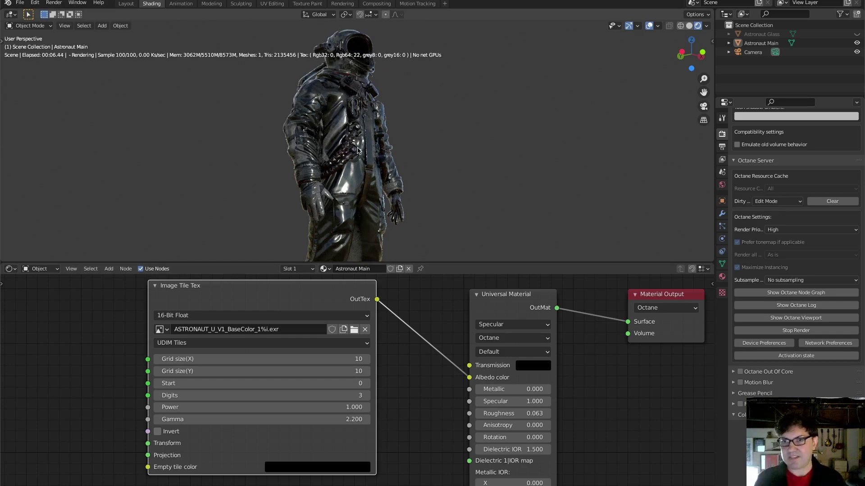
middle_drag(358, 151, 388, 154)
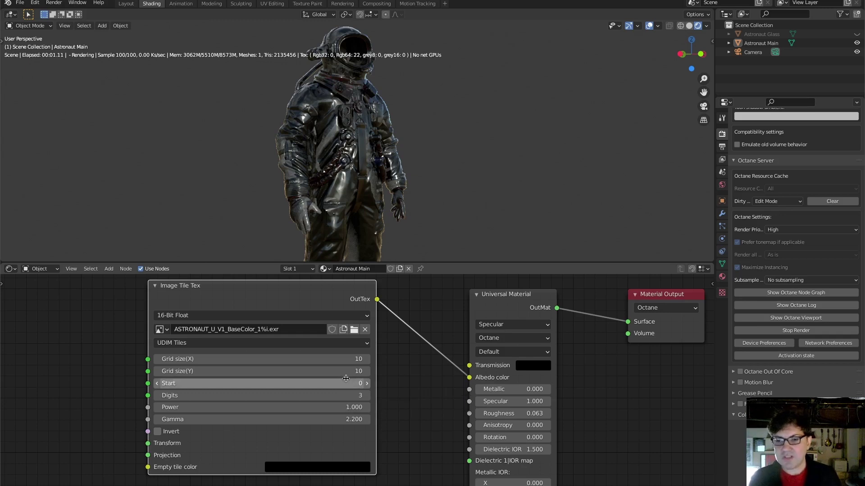
drag(345, 381, 404, 404)
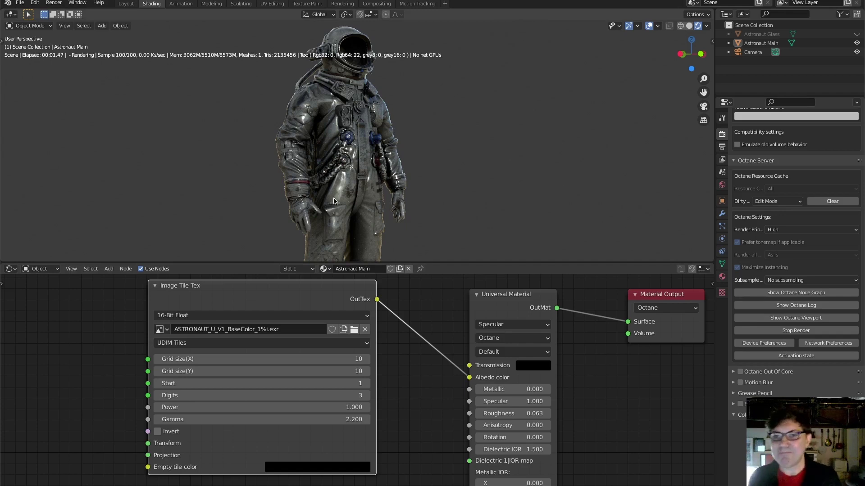
middle_drag(337, 200, 357, 163)
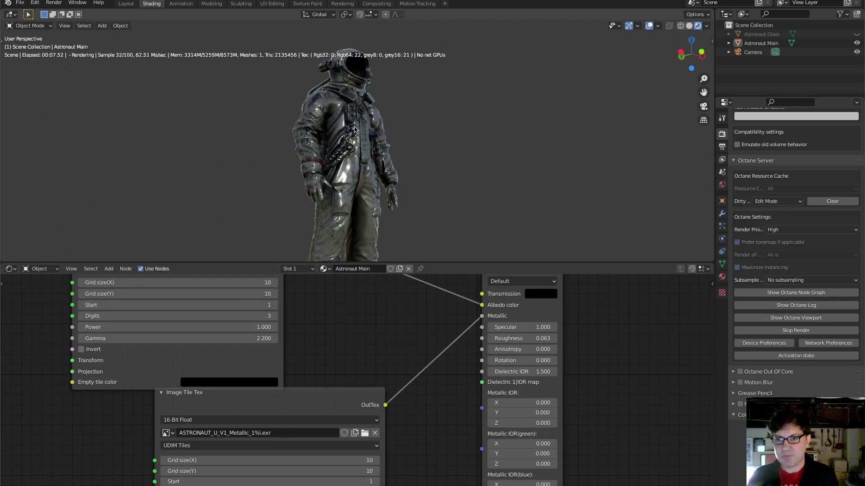
Step: Switch to the Layout workspace to view the textured astronaut
key(ctrl+Page_Up)
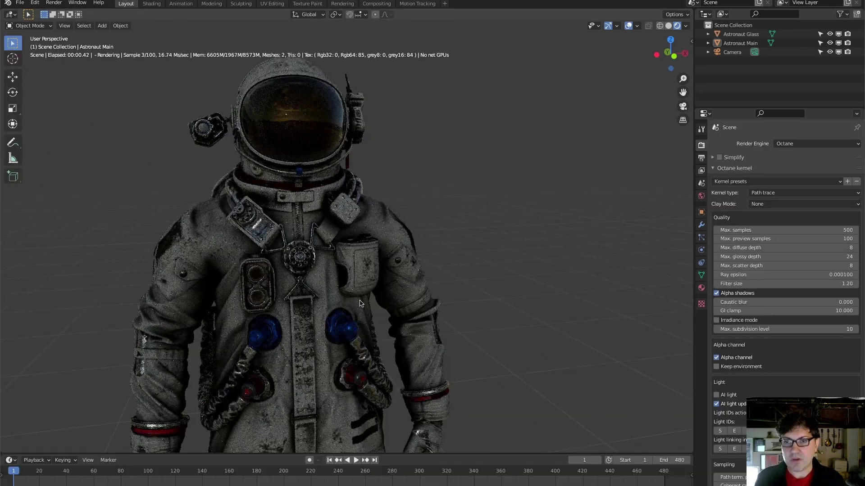